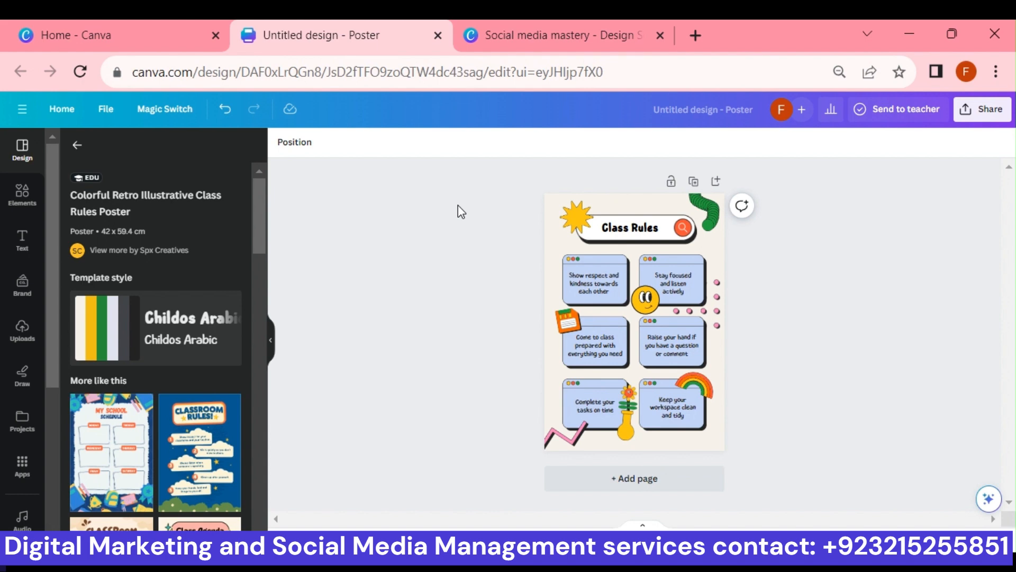
Undo the last change to the Class Rules poster and redo it
key("ctrl+z")
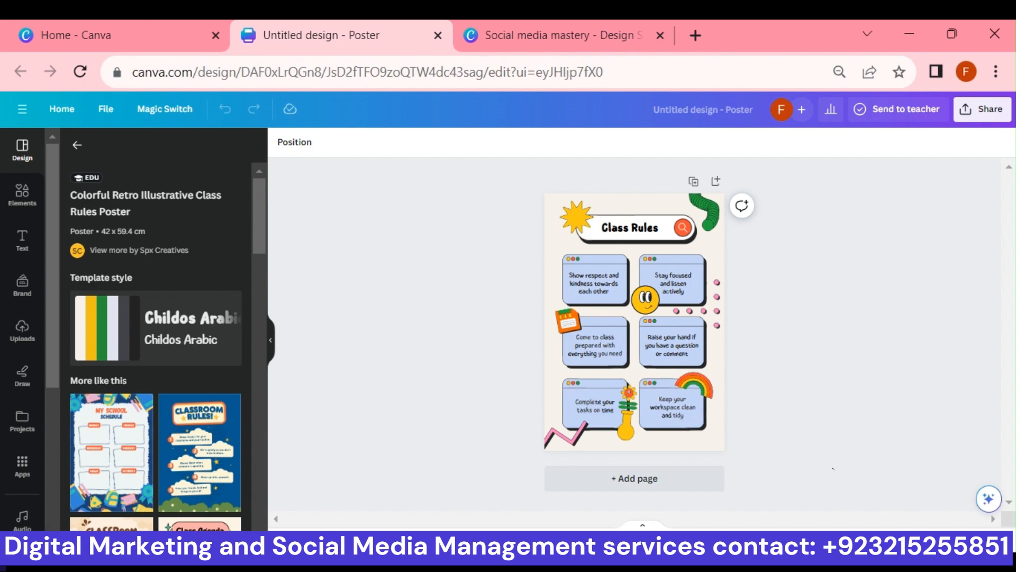
key("ctrl+y")
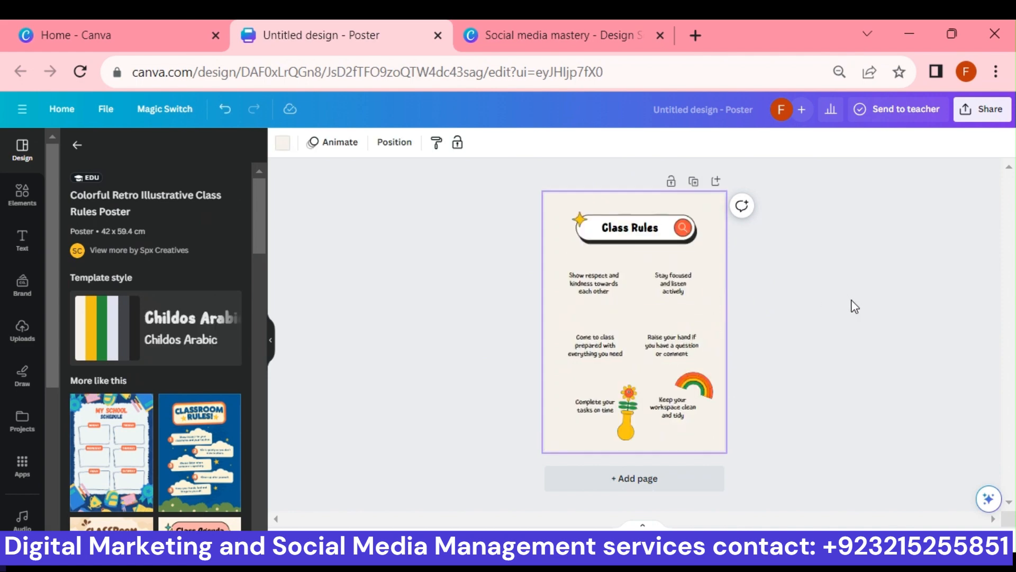
Open the social media scheduling calendar for the Class Rules poster and advance it to the month after November 2023
left_click(982, 109)
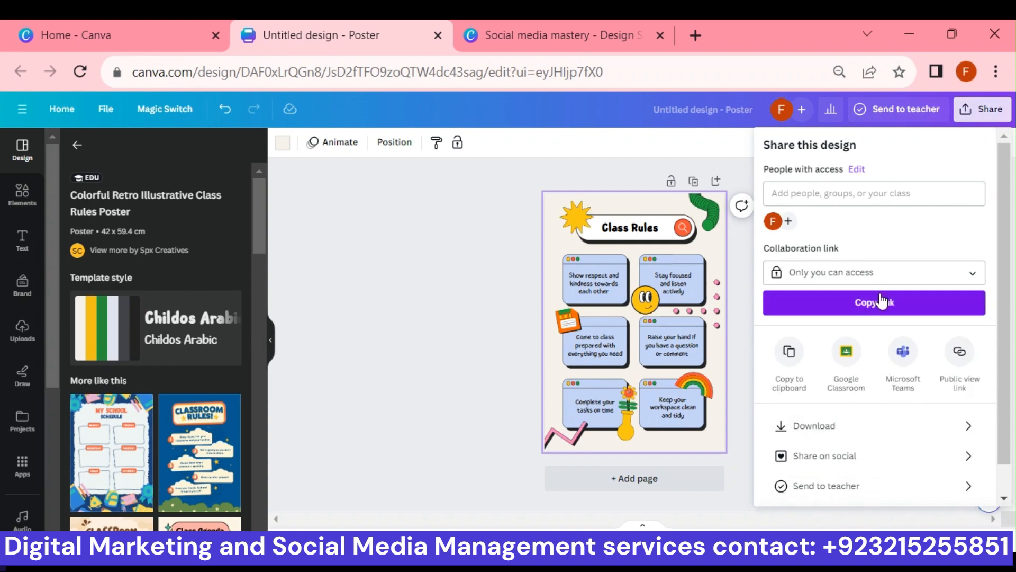
scroll(885, 301, "down", 1)
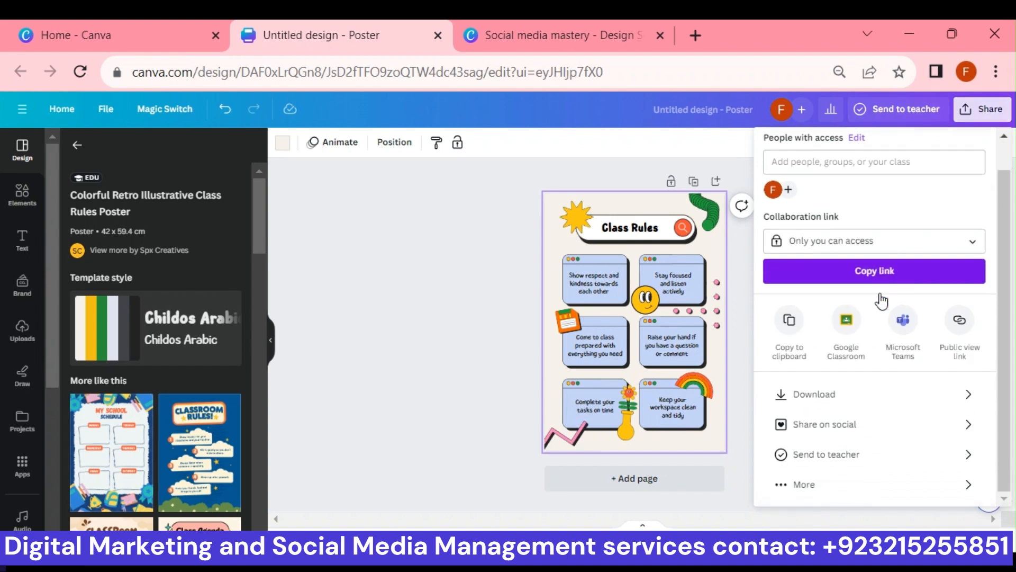
left_click(849, 425)
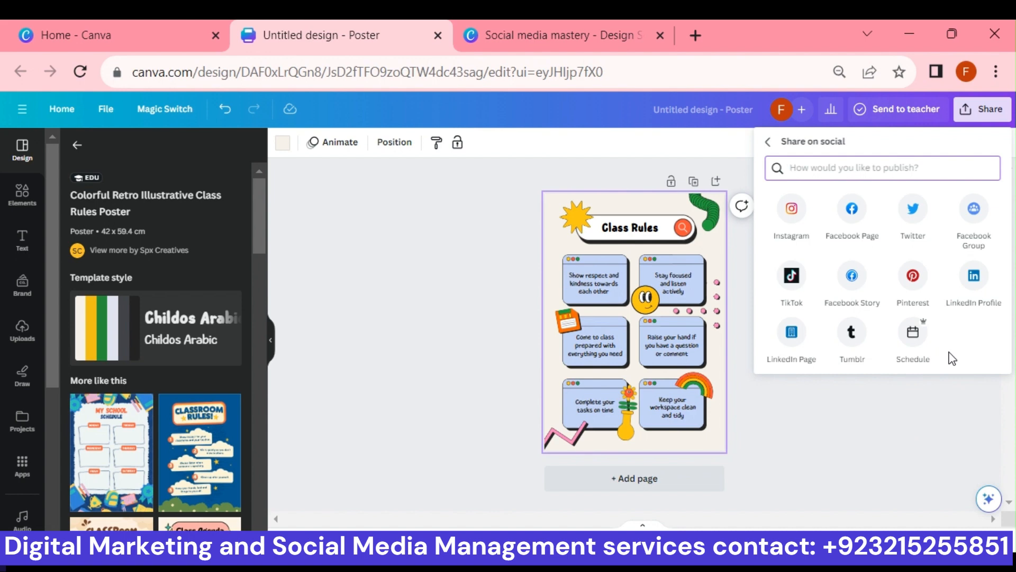
left_click(912, 334)
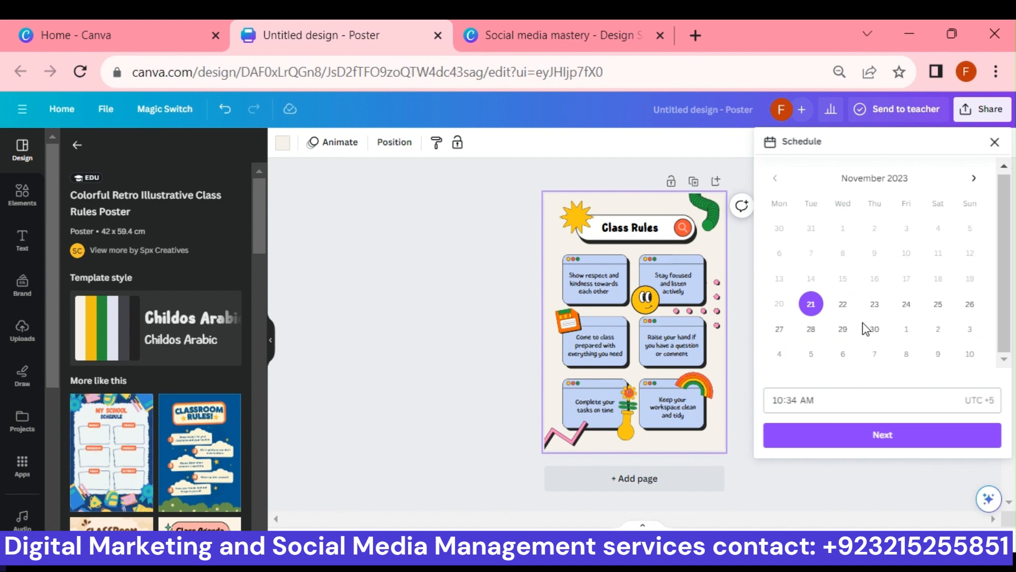
left_click(974, 179)
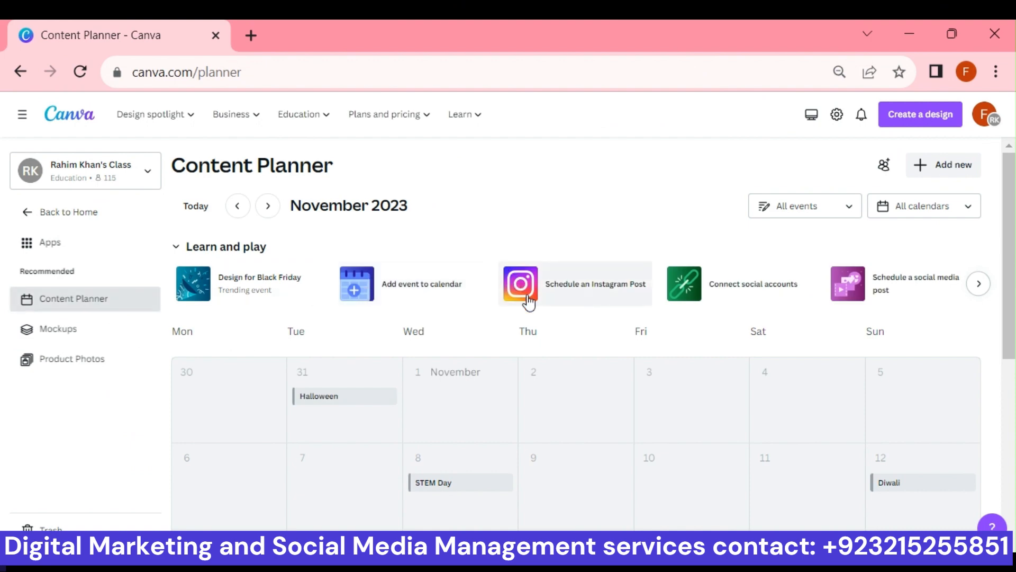
Look over the November 2023 planner, open the World Diabetes Day event on November 14 and examine its suggested templates
scroll(484, 339, "down", 6)
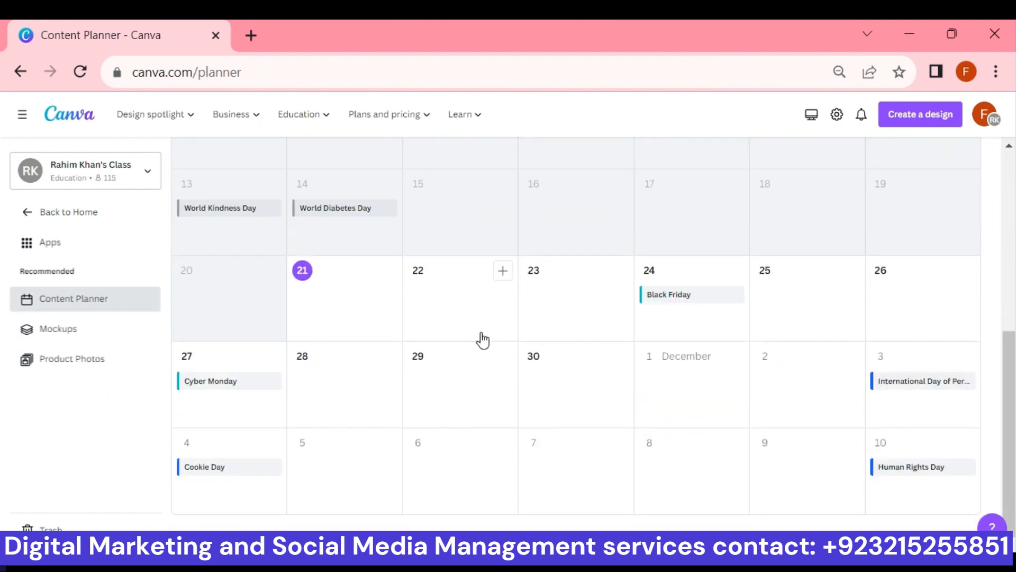
scroll(329, 411, "up", 6)
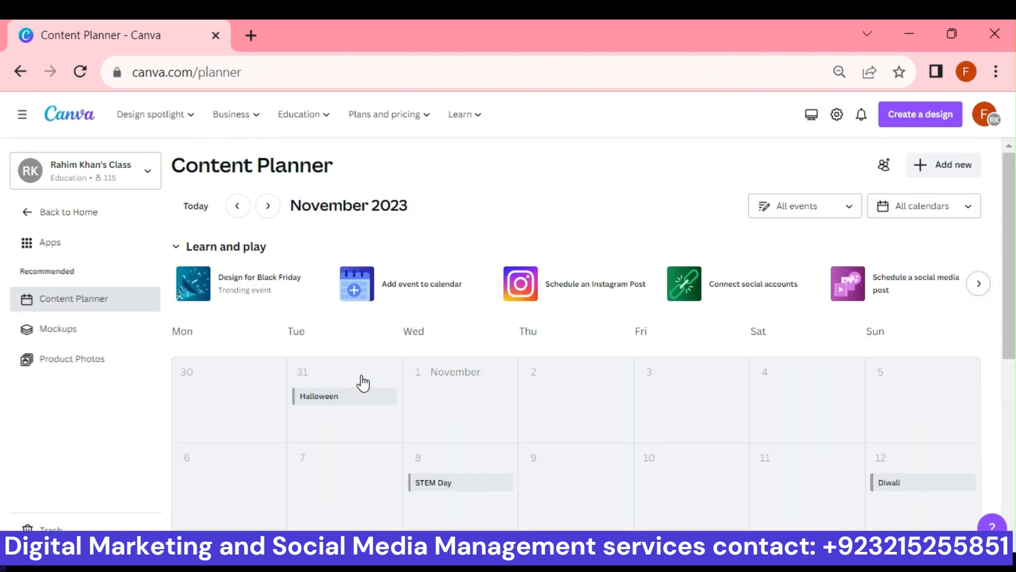
scroll(297, 447, "down", 3)
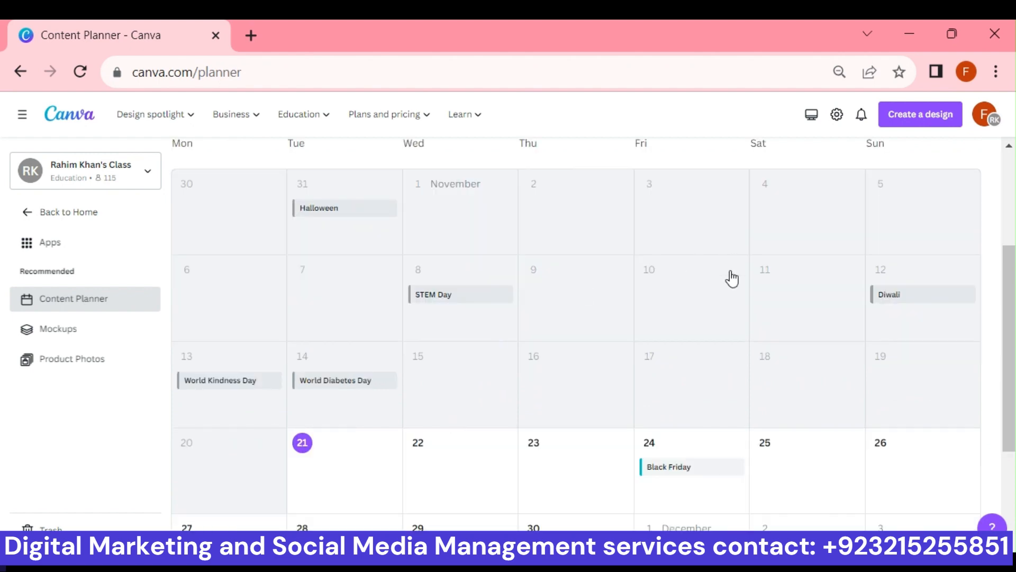
scroll(731, 316, "up", 3)
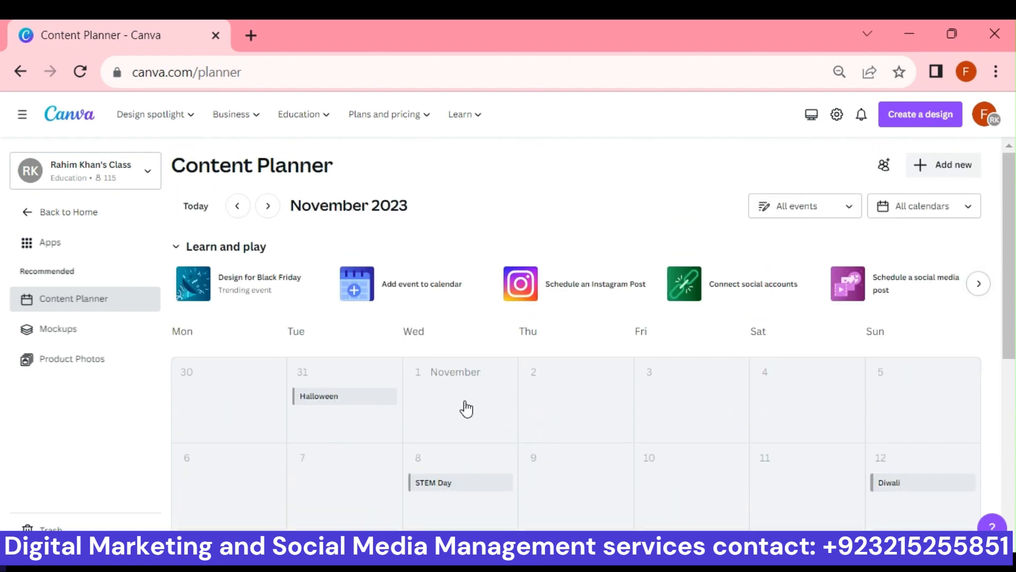
scroll(467, 408, "down", 4)
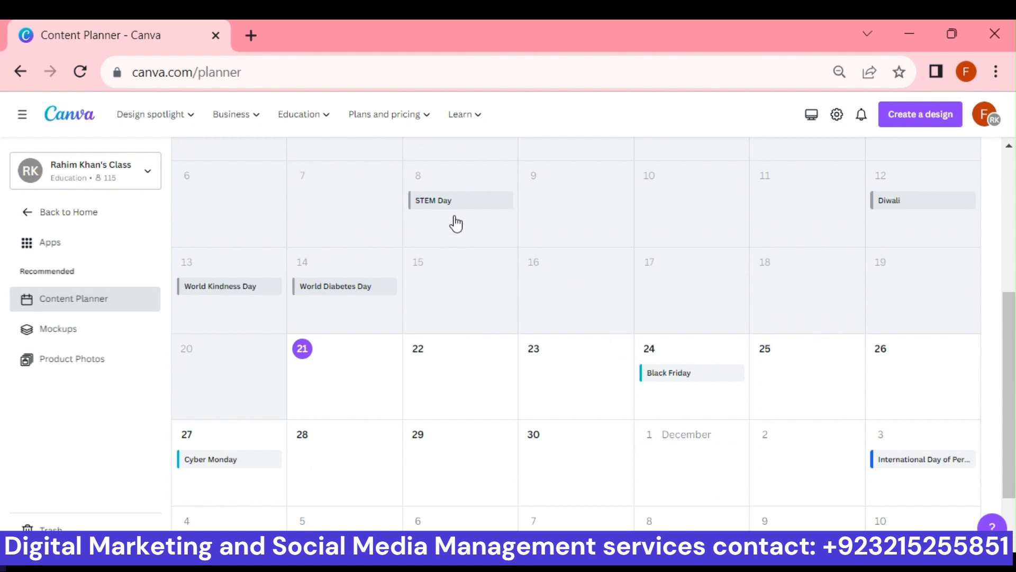
mouse_move(326, 348)
left_click(342, 289)
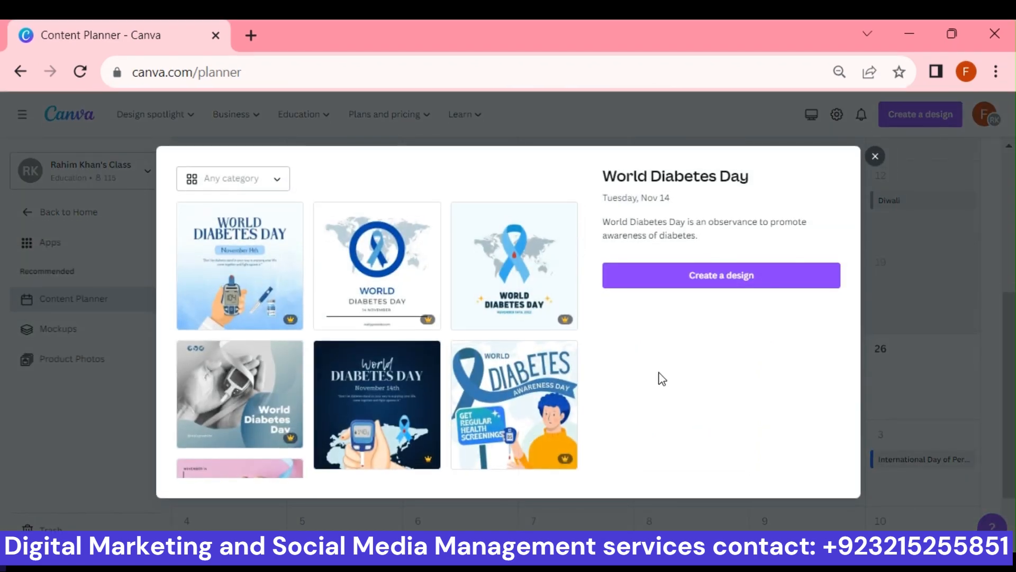
scroll(320, 333, "down", 5)
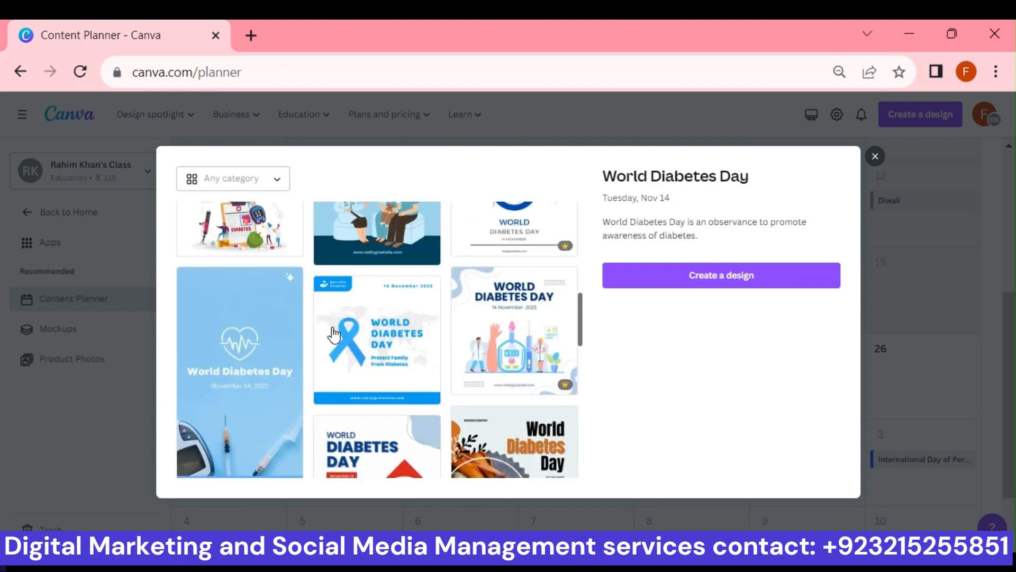
scroll(334, 334, "down", 5)
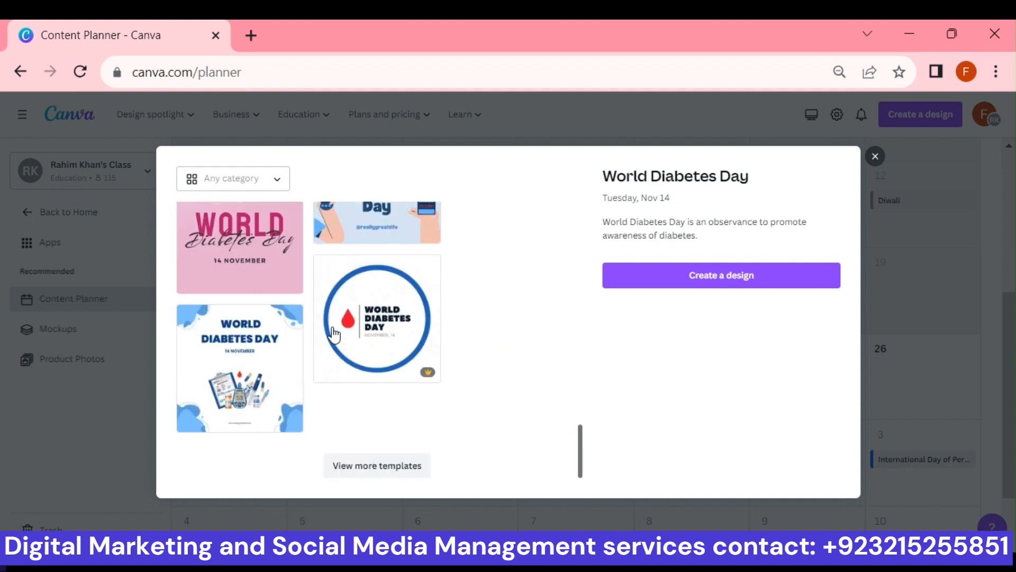
View more Diabetes Day templates, browse the full template gallery and return to the Content Planner
left_click(376, 468)
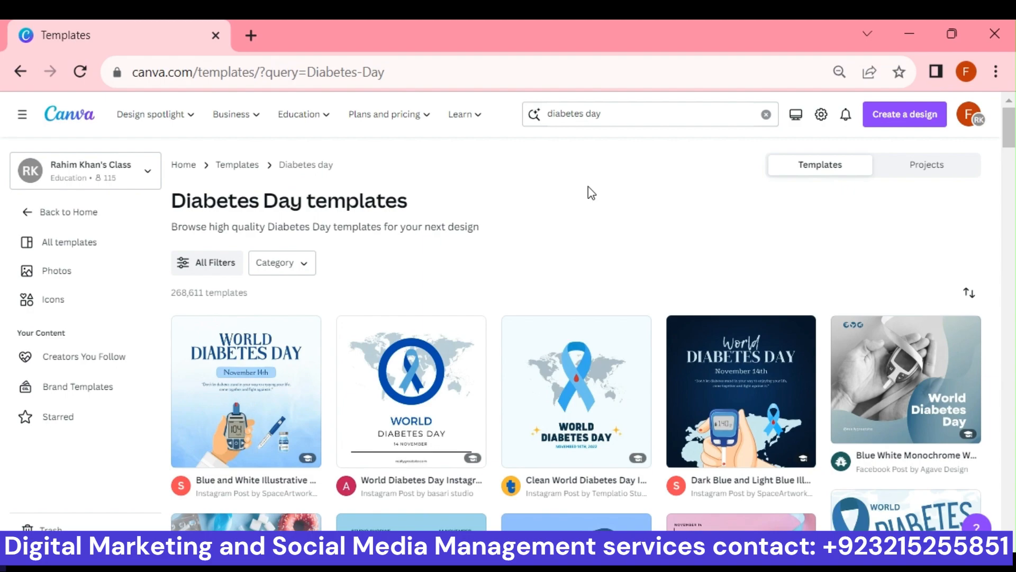
scroll(582, 220, "down", 5)
scroll(583, 219, "down", 6)
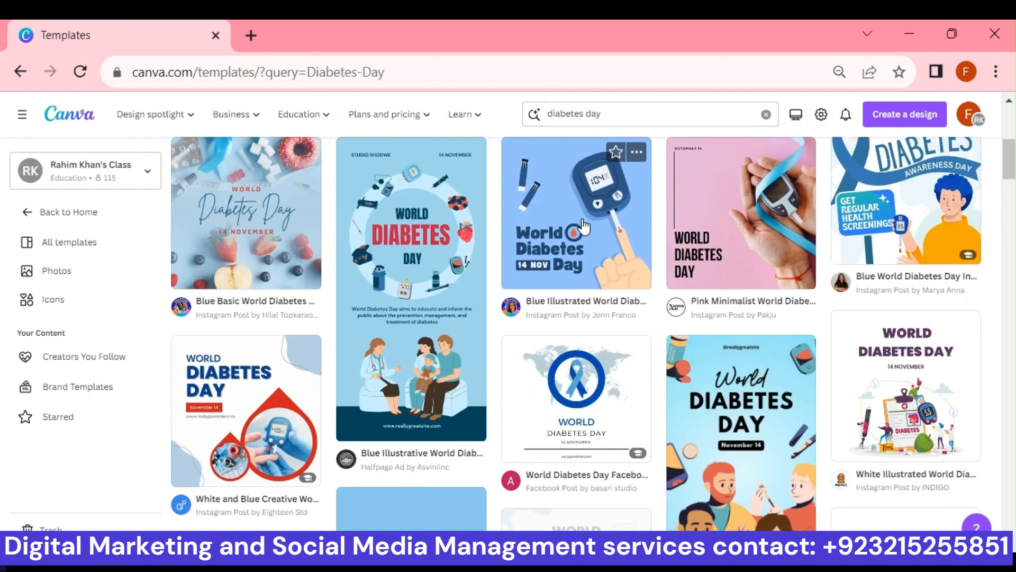
scroll(585, 225, "up", 10)
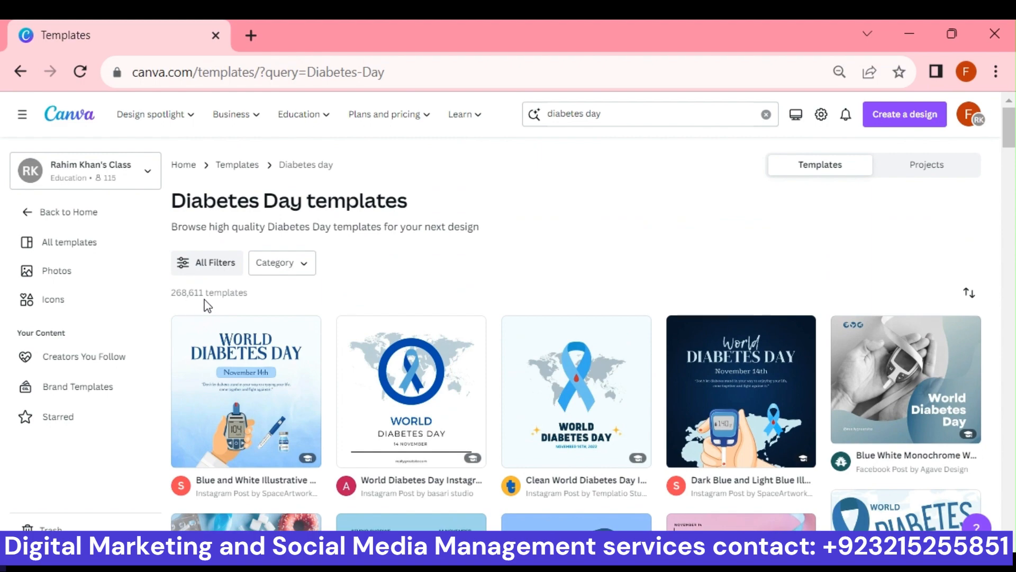
scroll(513, 327, "down", 5)
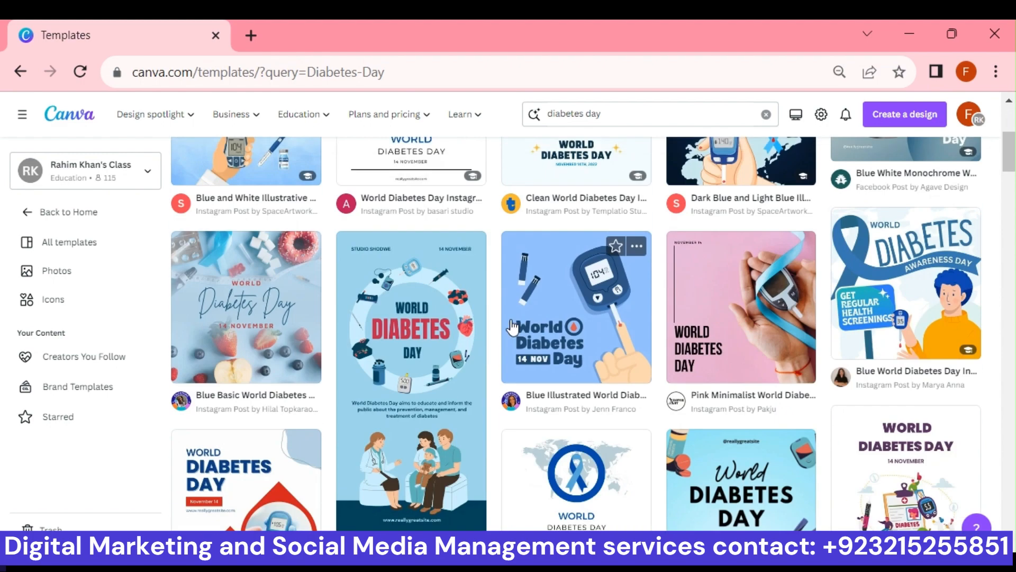
scroll(512, 327, "down", 10)
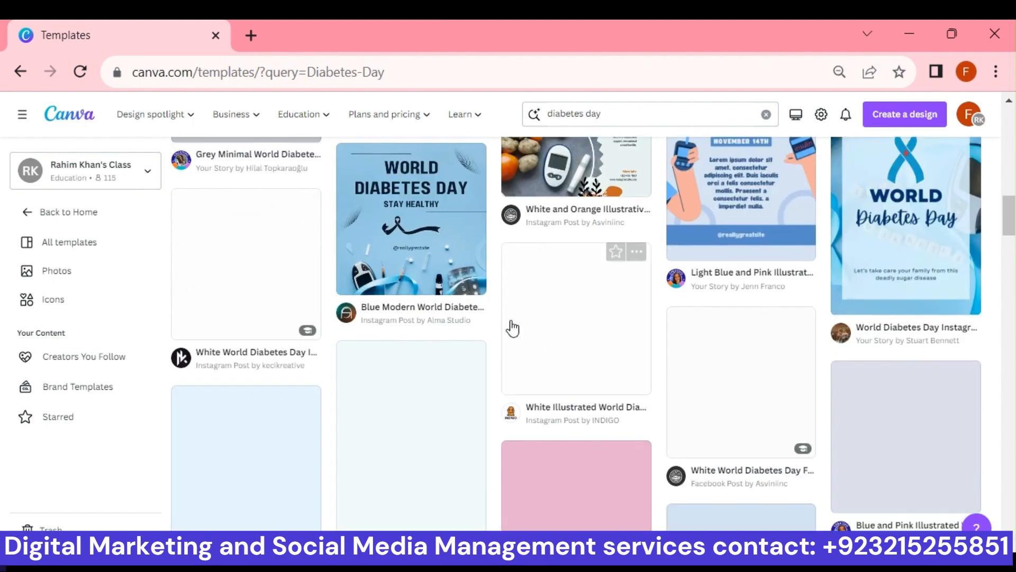
scroll(760, 402, "down", 5)
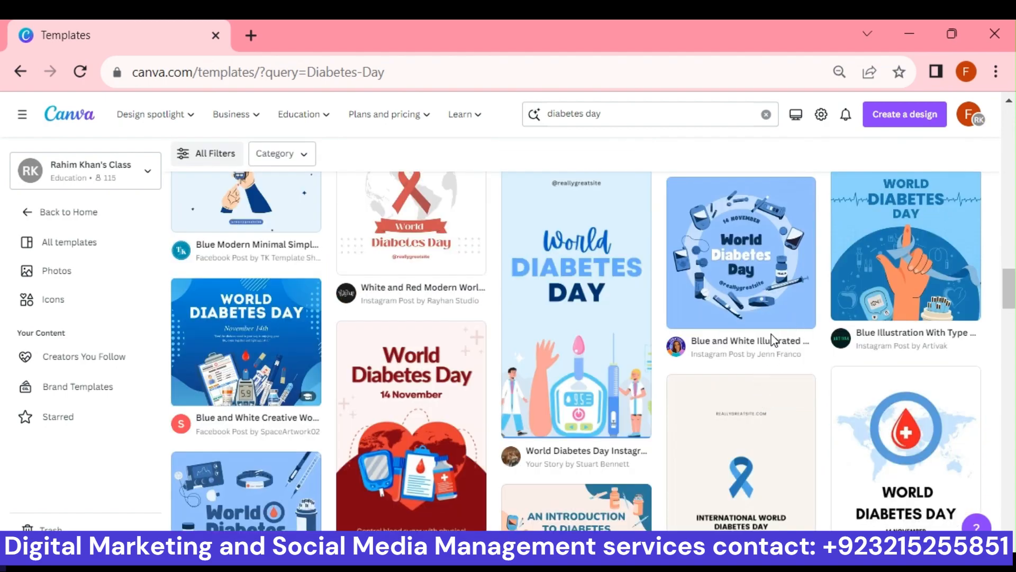
scroll(523, 336, "up", 15)
scroll(523, 337, "up", 10)
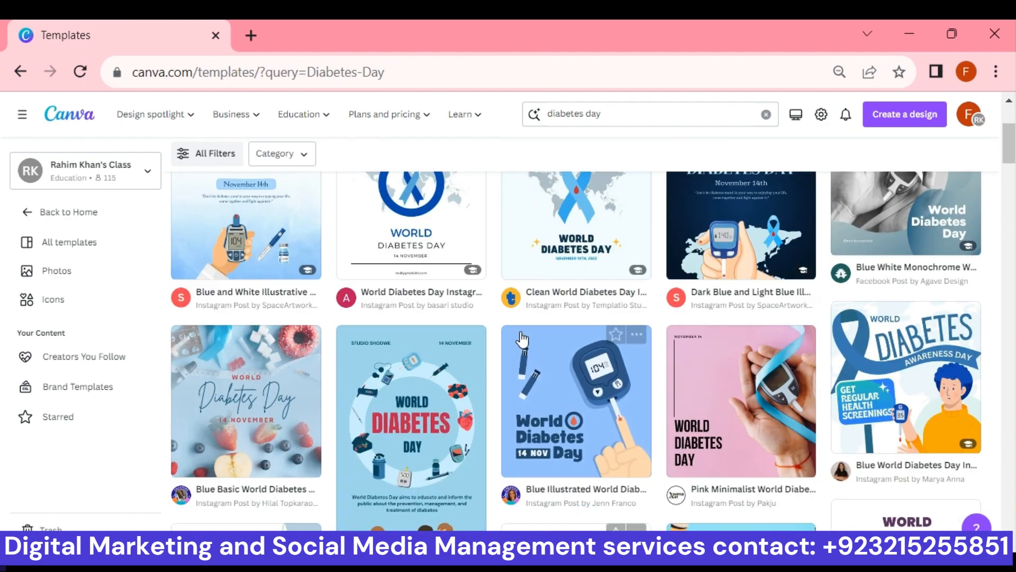
key("alt+Left")
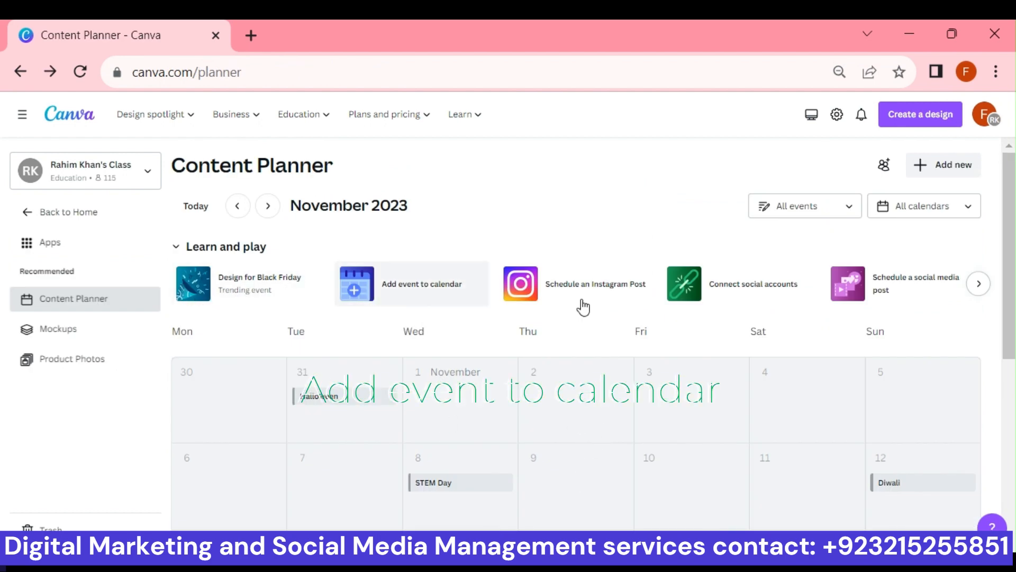
Add an event on Saturday, November 25 titled "Birthday of CEO" with the description "Happy Birthday"
left_click(432, 290)
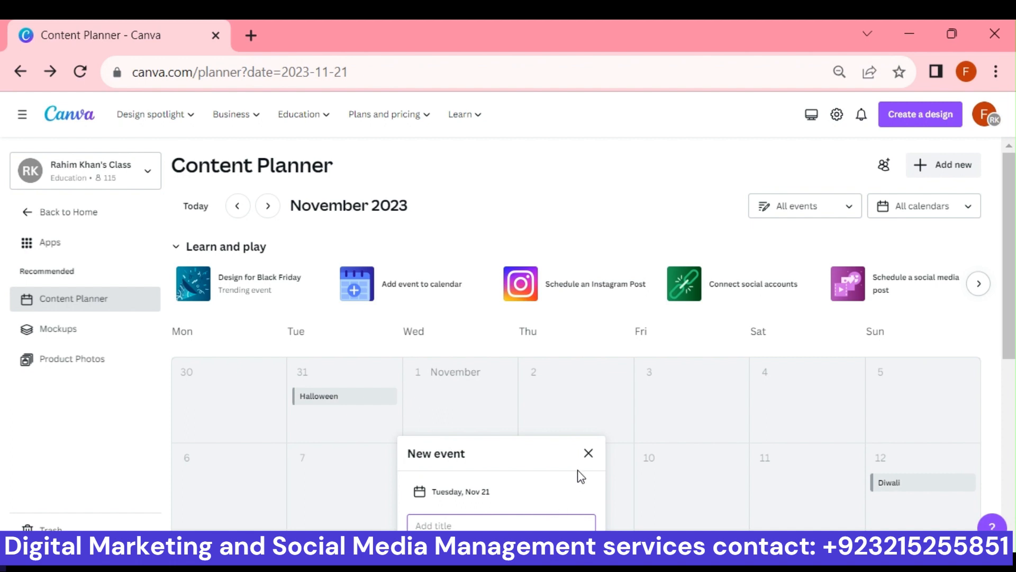
left_click(588, 455)
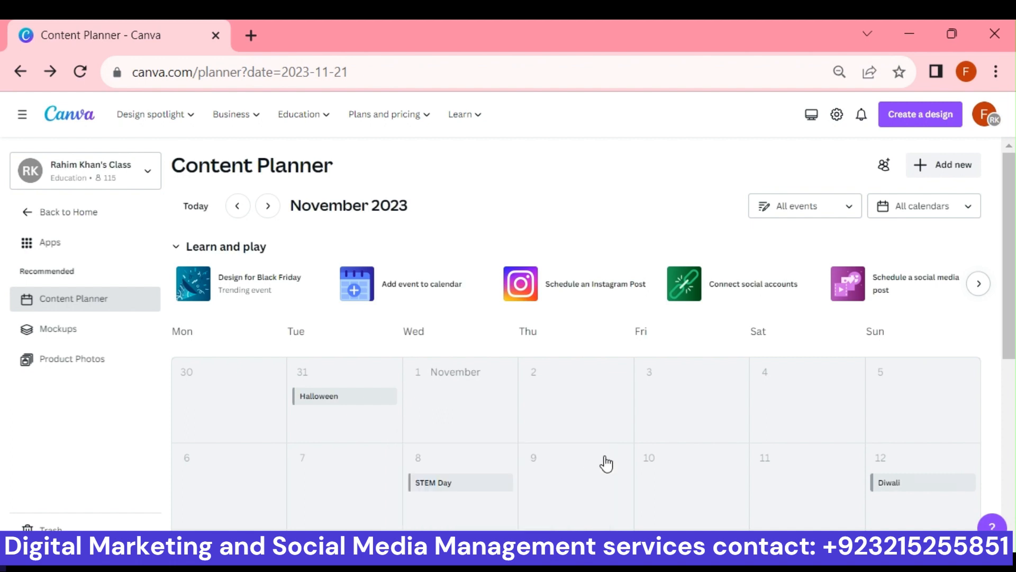
scroll(692, 431, "down", 7)
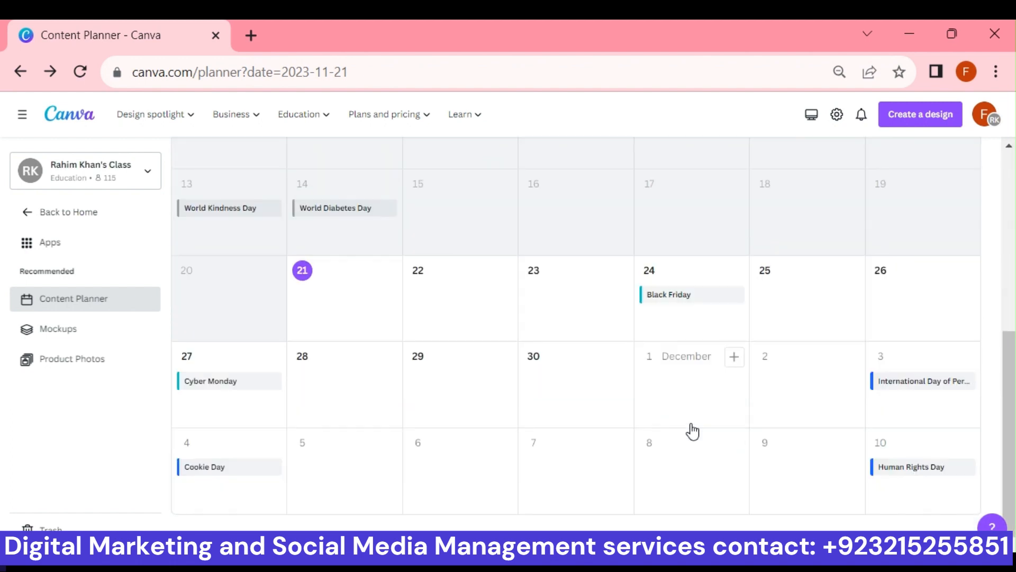
scroll(683, 427, "up", 2)
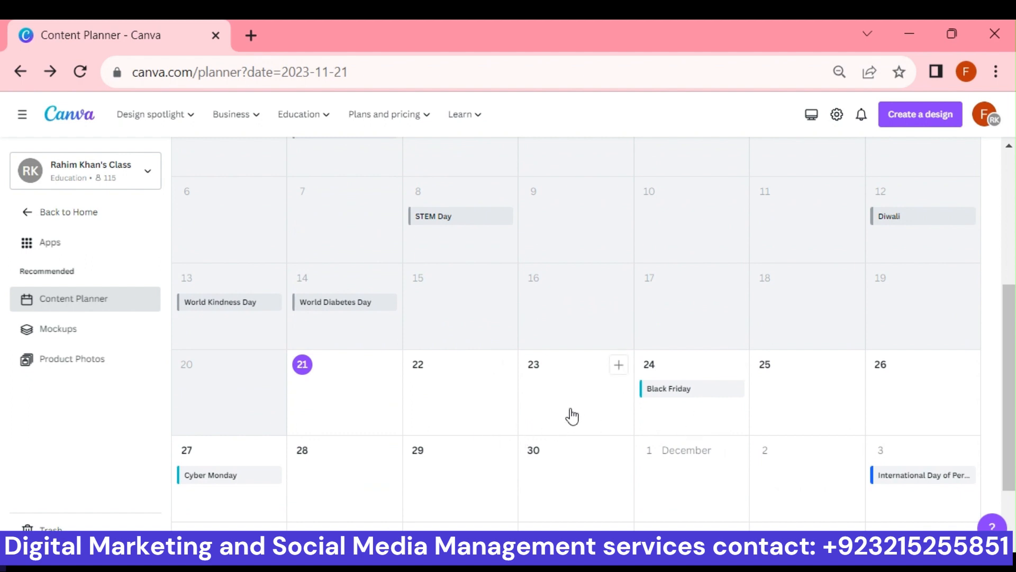
left_click(831, 411)
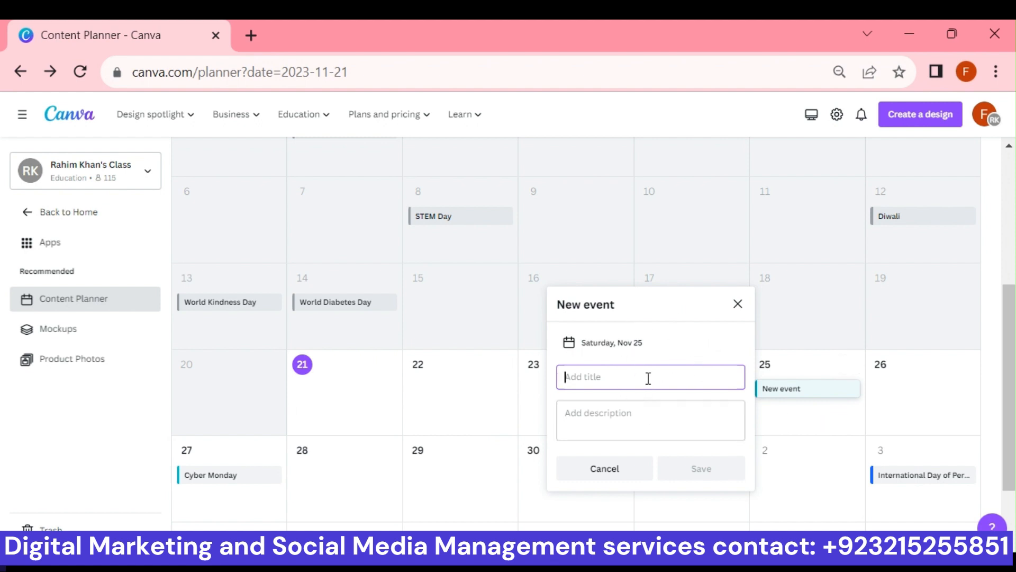
type("B")
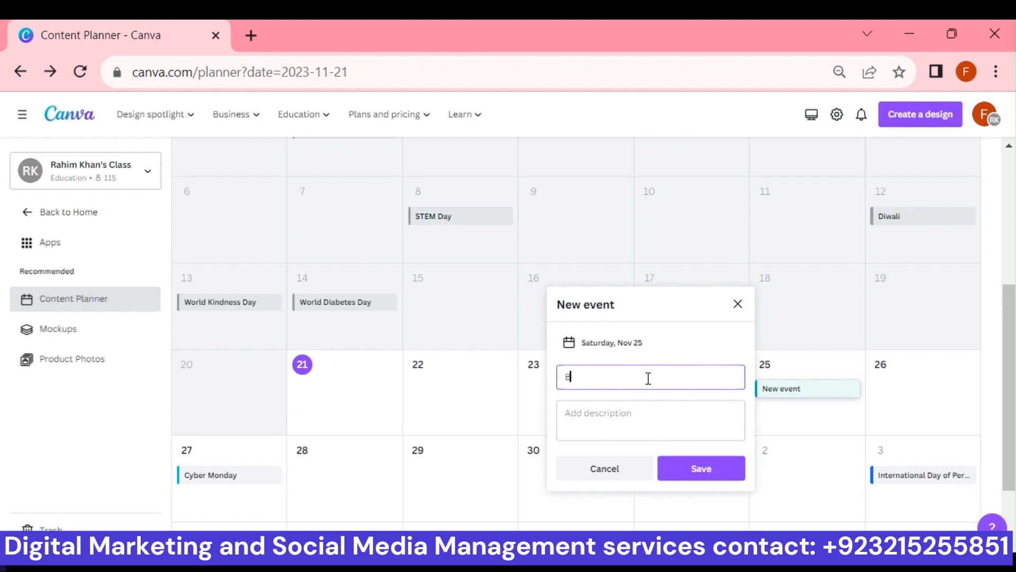
type("irthday of CEO")
left_click(615, 420)
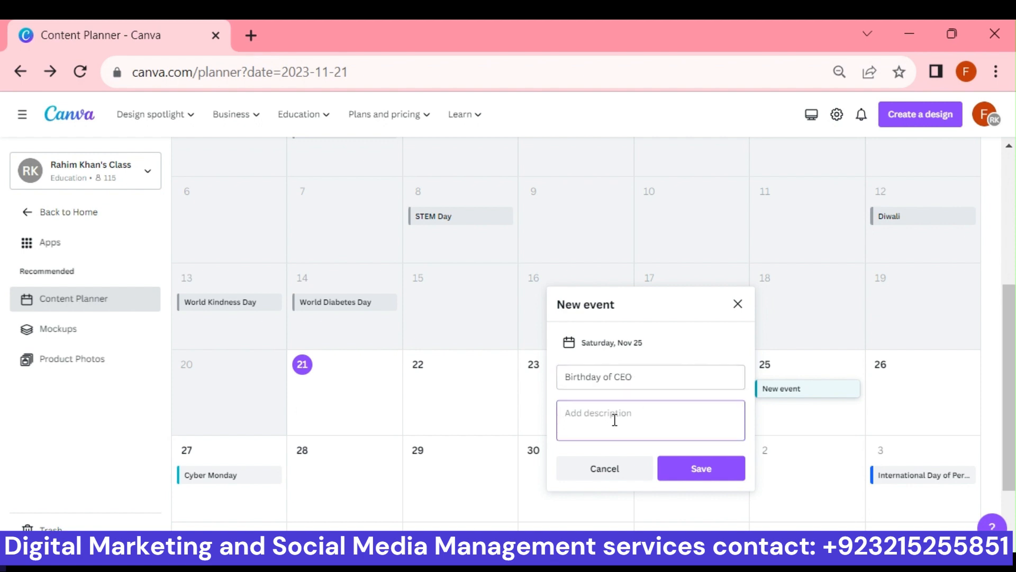
type("Happy Birthday")
left_click(700, 469)
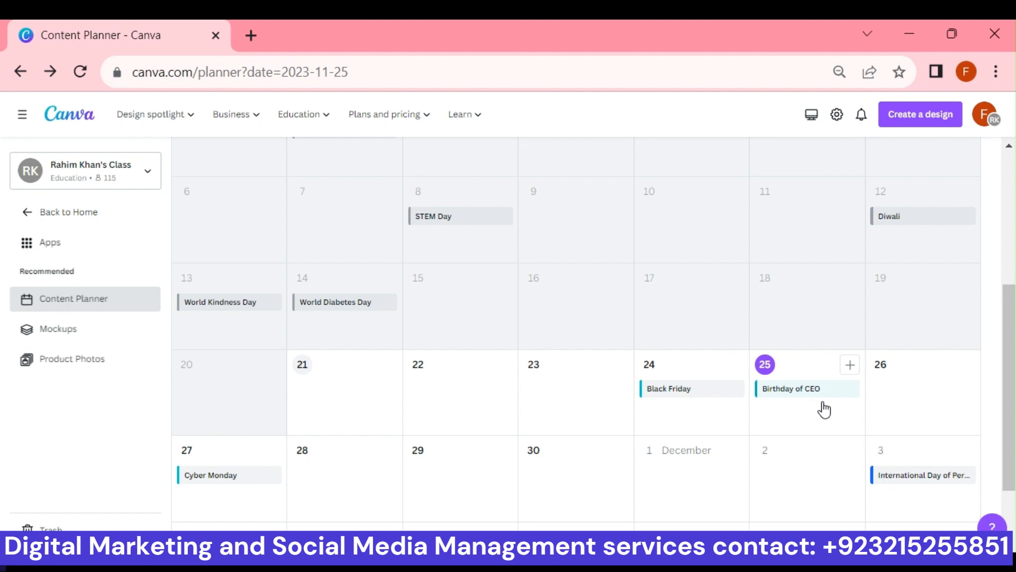
Open the social media lesson suggested in the planner and view the Social media mastery course page
scroll(824, 410, "up", 4)
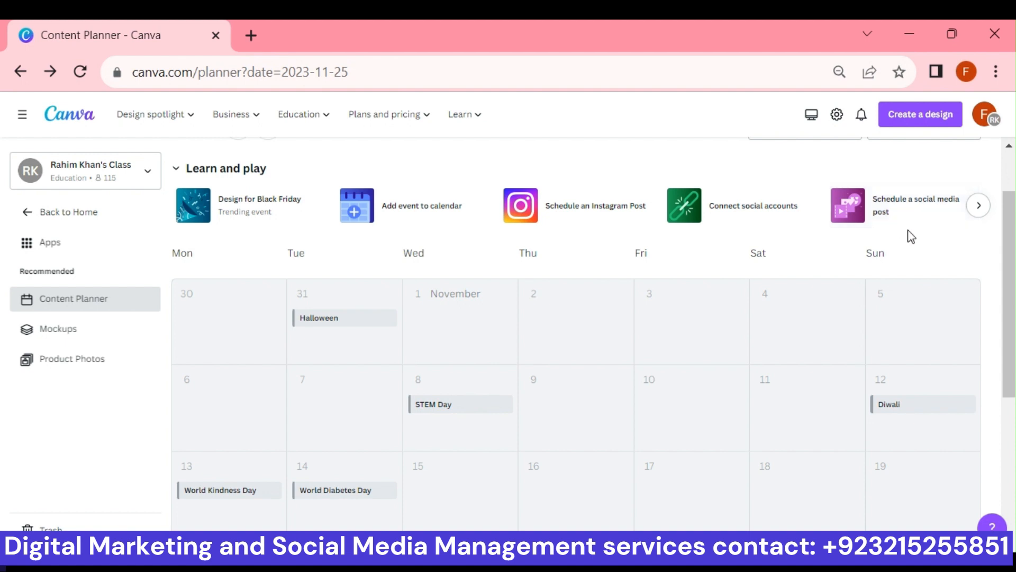
left_click(979, 205)
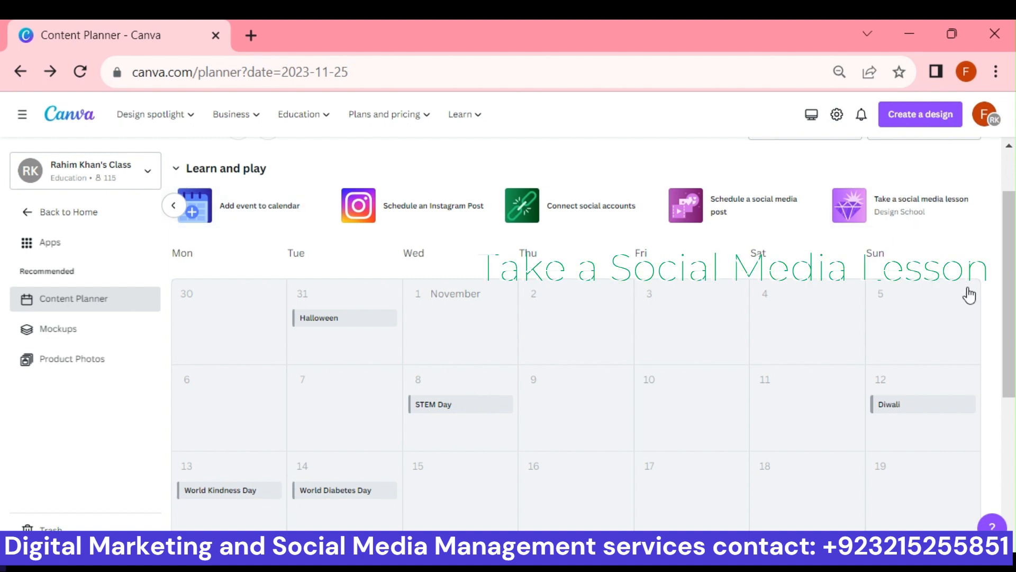
left_click(918, 209)
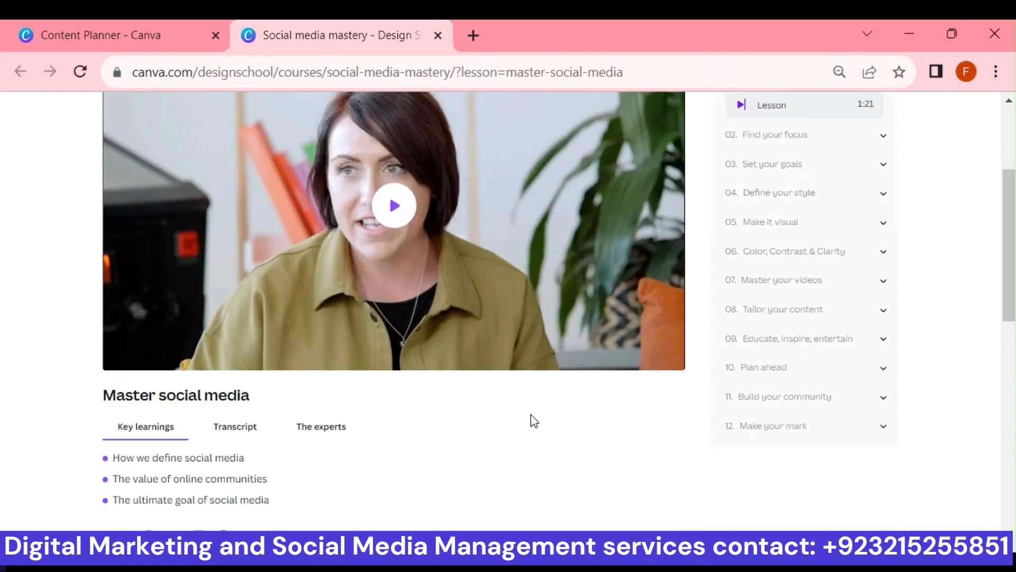
scroll(427, 418, "up", 2)
scroll(432, 389, "up", 2)
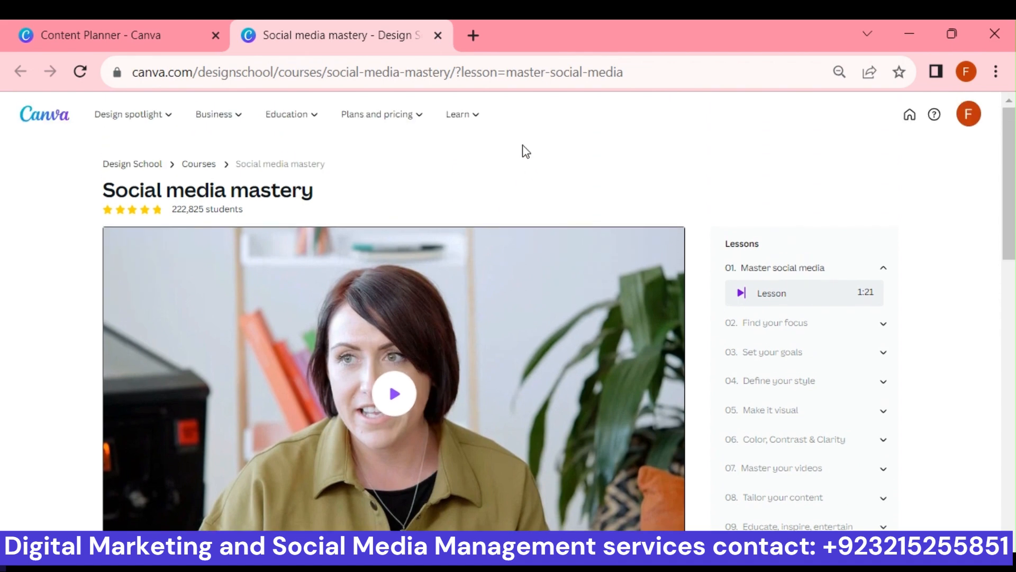
Return to the Content Planner, open the social media post scheduler and look over the available posting channels
left_click(155, 40)
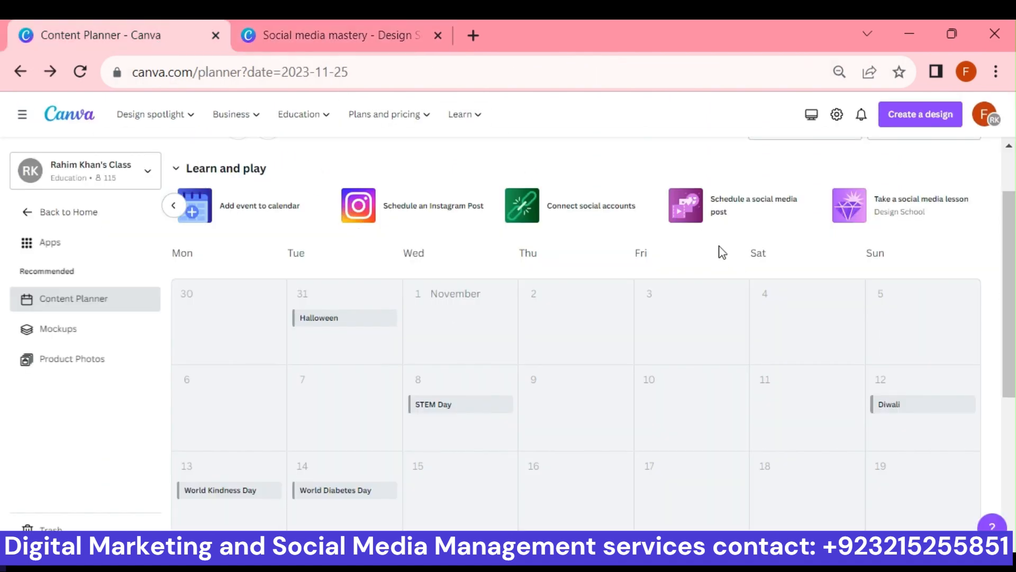
left_click(729, 208)
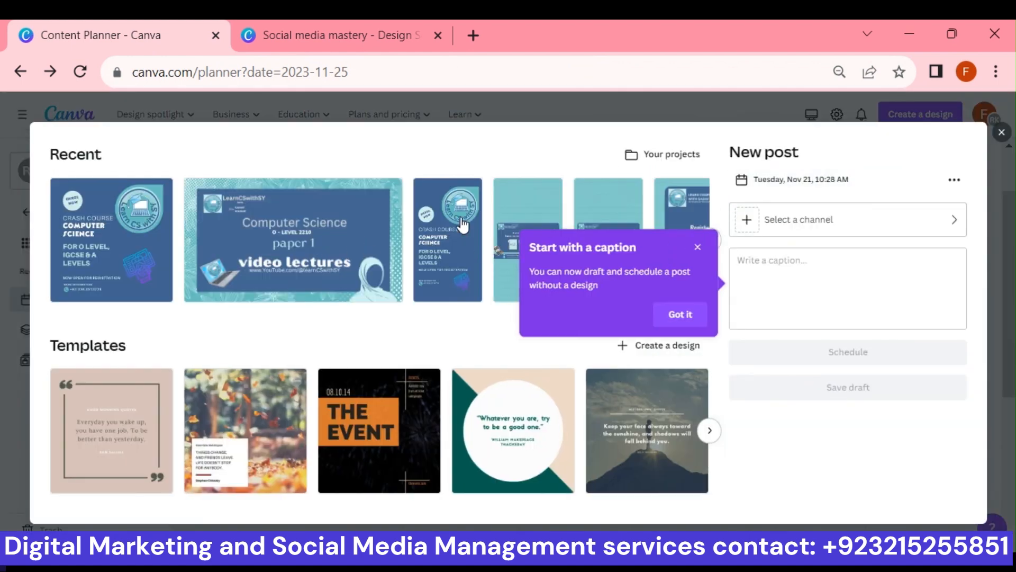
left_click(250, 302)
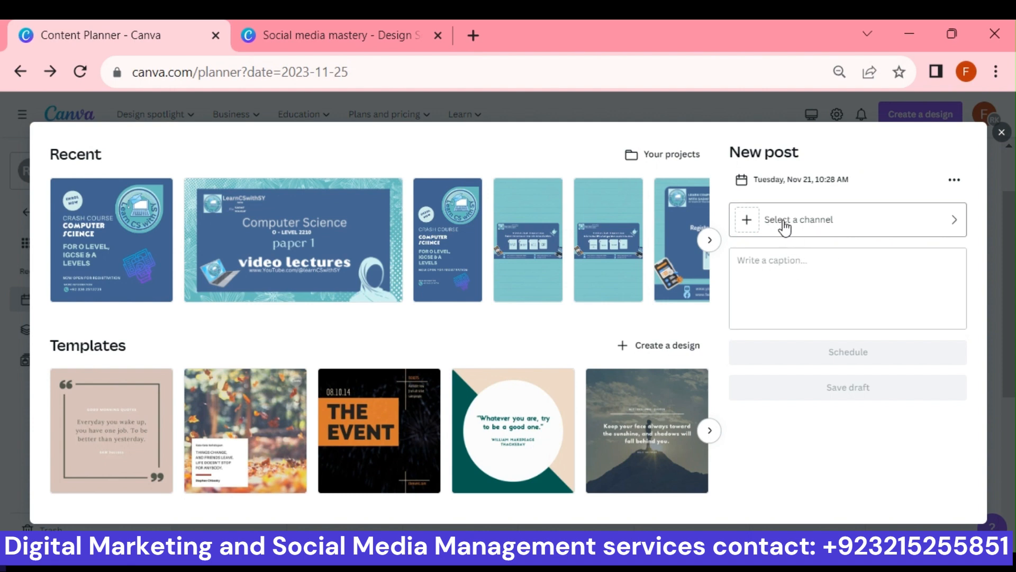
left_click(808, 219)
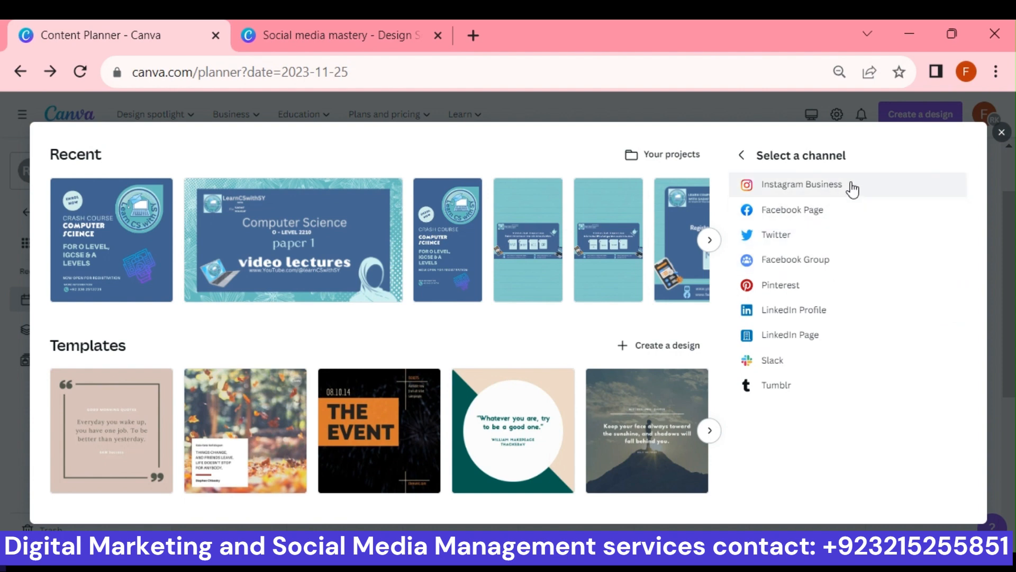
Try to connect Facebook for publishing to a Facebook Page, and close the new post window
left_click(815, 210)
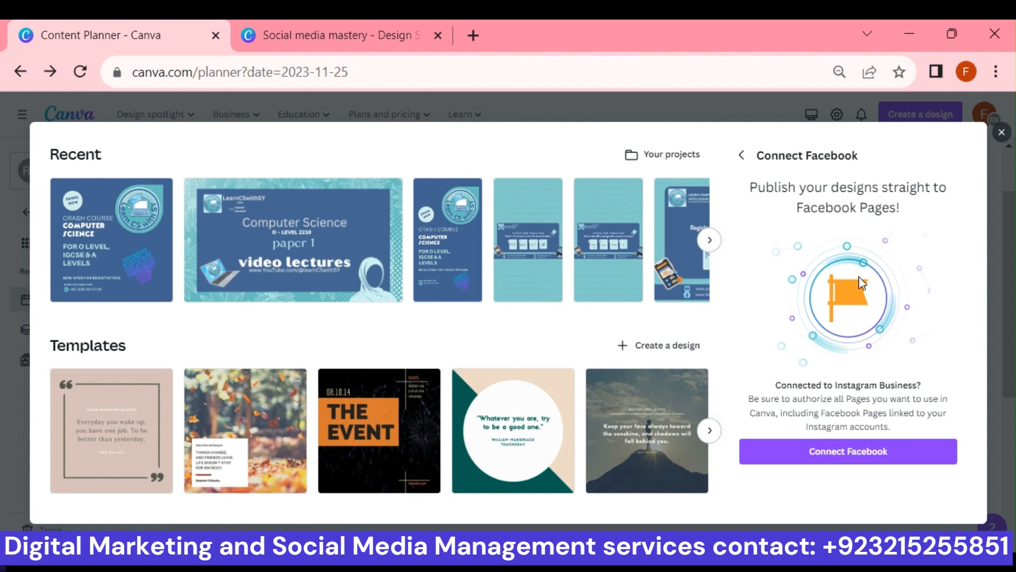
left_click(849, 454)
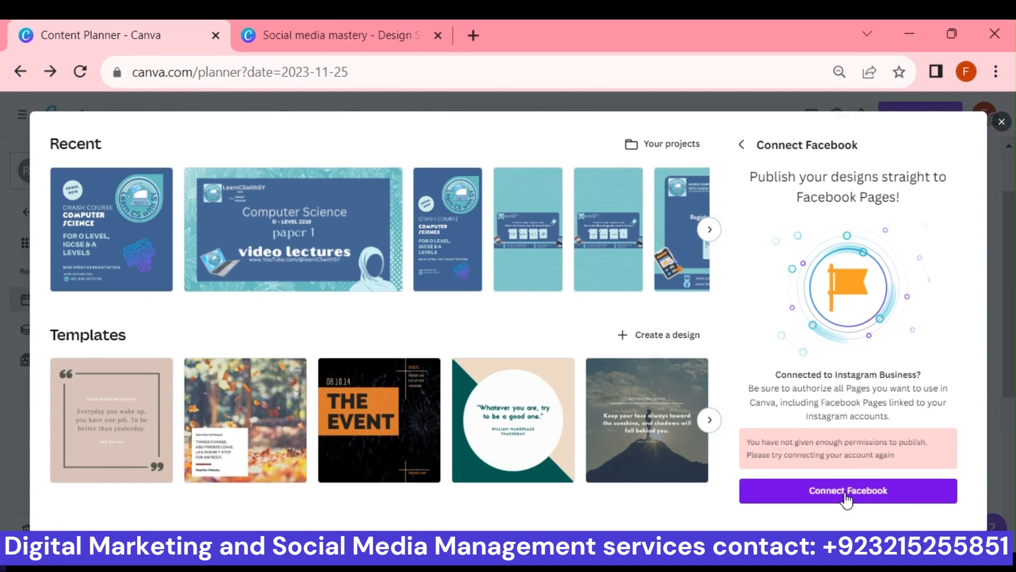
left_click(1002, 122)
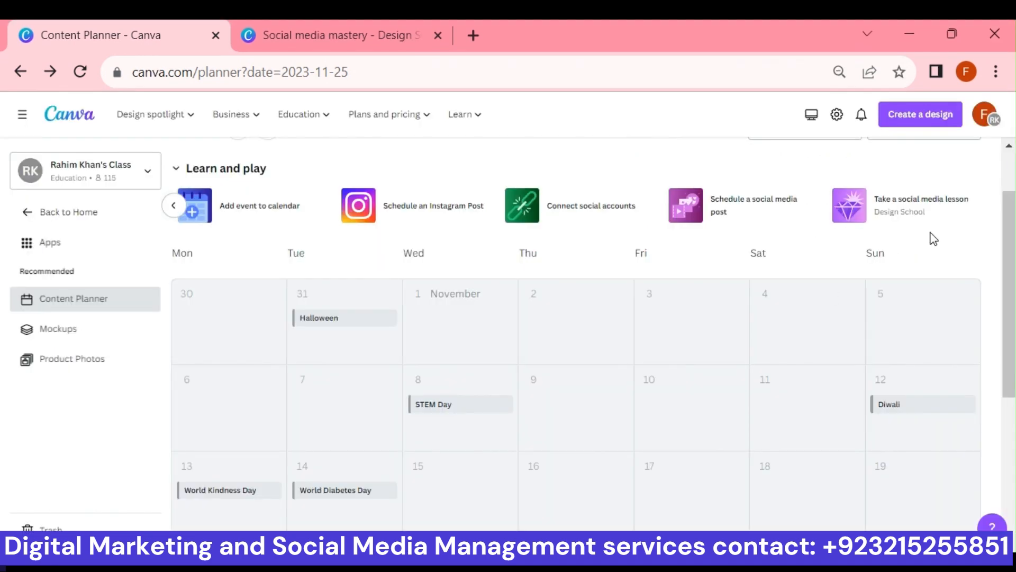
View the social media accounts that can be connected and the planner's new post window, closing each one
left_click(594, 213)
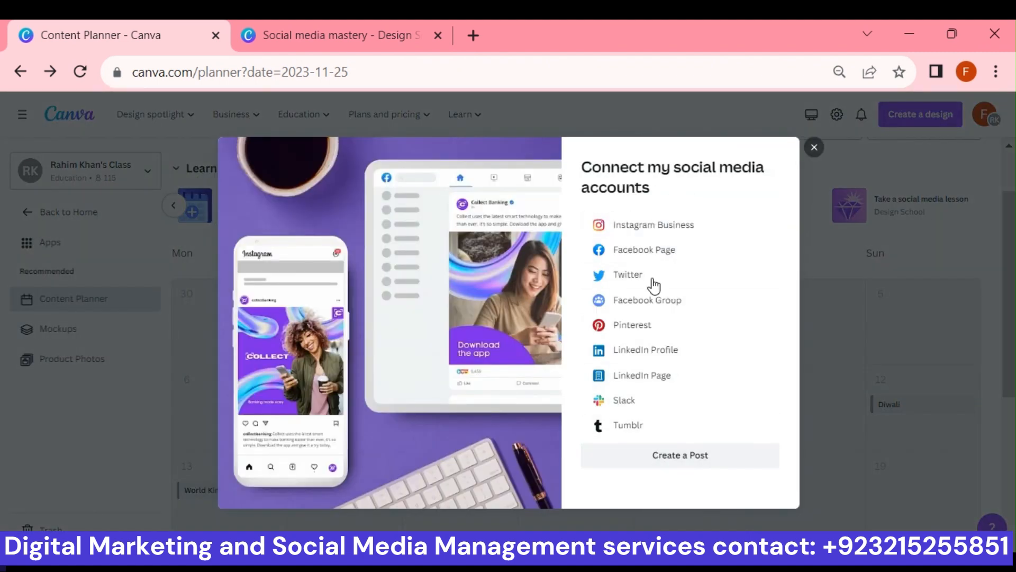
left_click(814, 148)
left_click(953, 165)
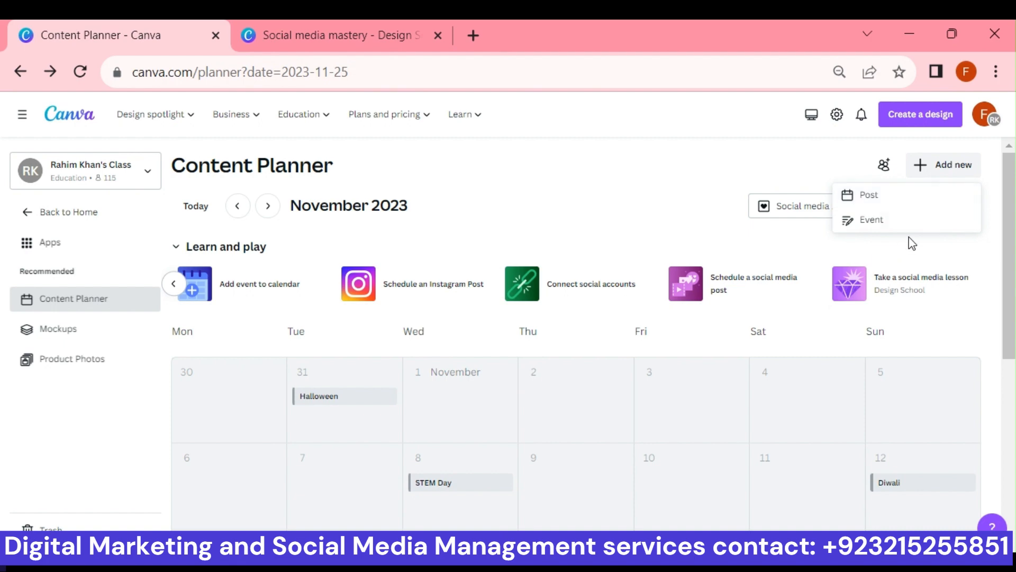
left_click(904, 200)
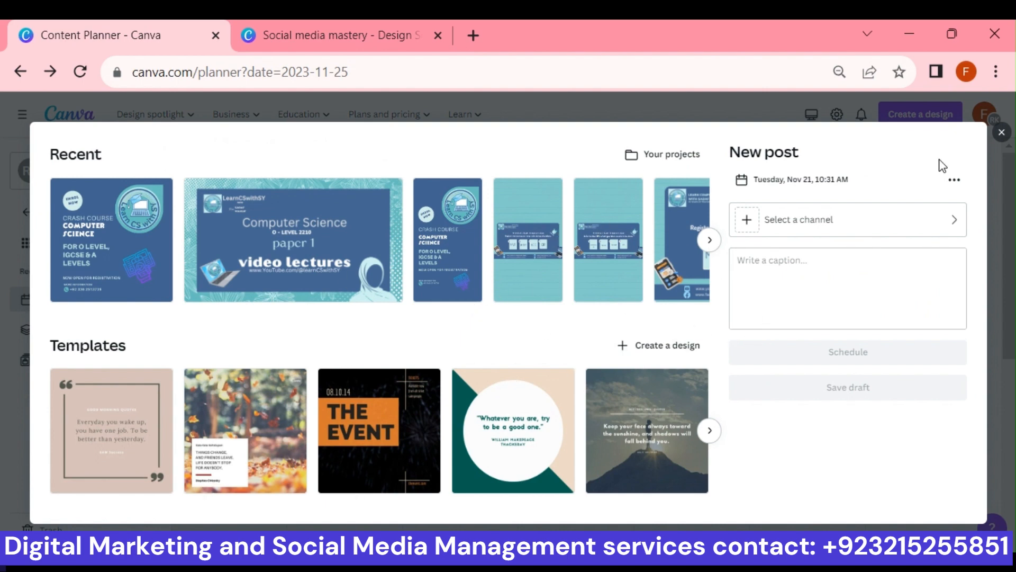
left_click(1000, 135)
Open a new event form for Friday, December 8 through the planner's option to add an event, and close it without saving
left_click(955, 165)
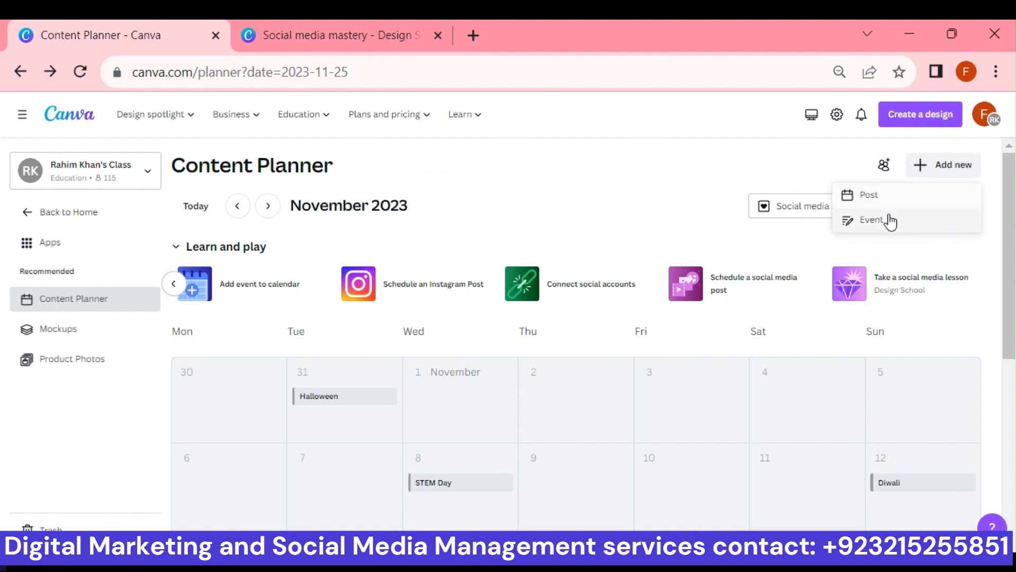
left_click(873, 220)
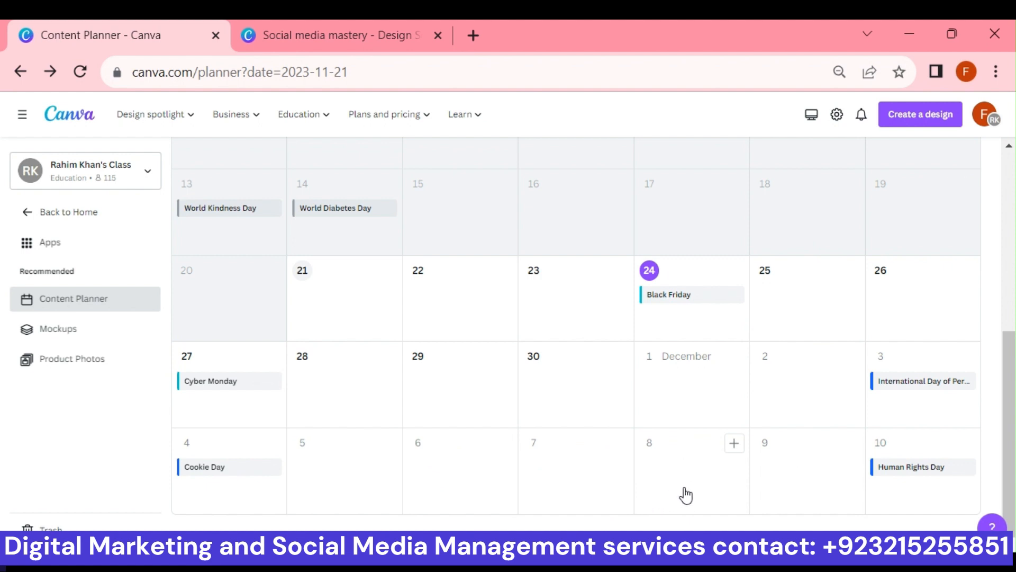
left_click(678, 500)
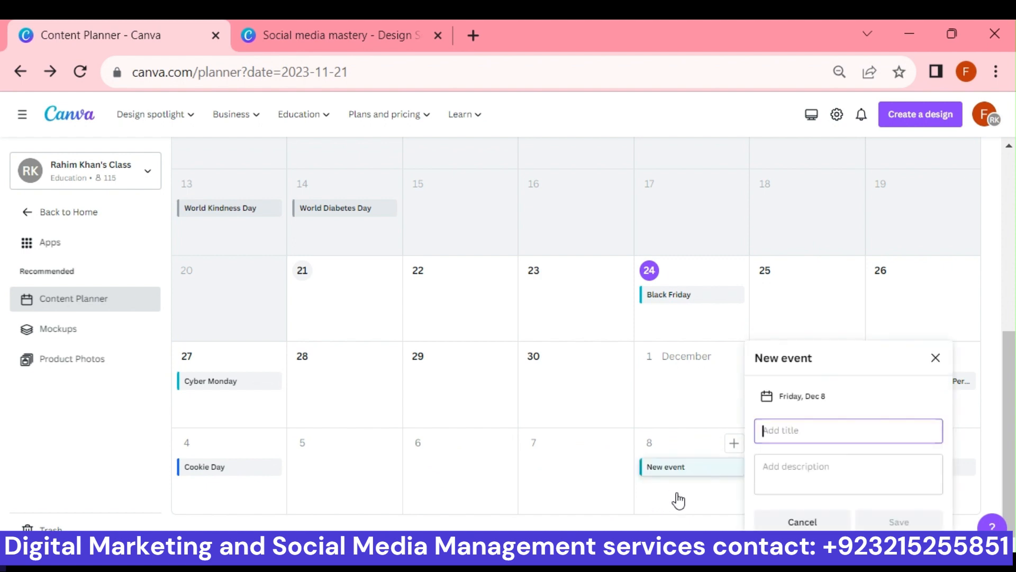
left_click(935, 359)
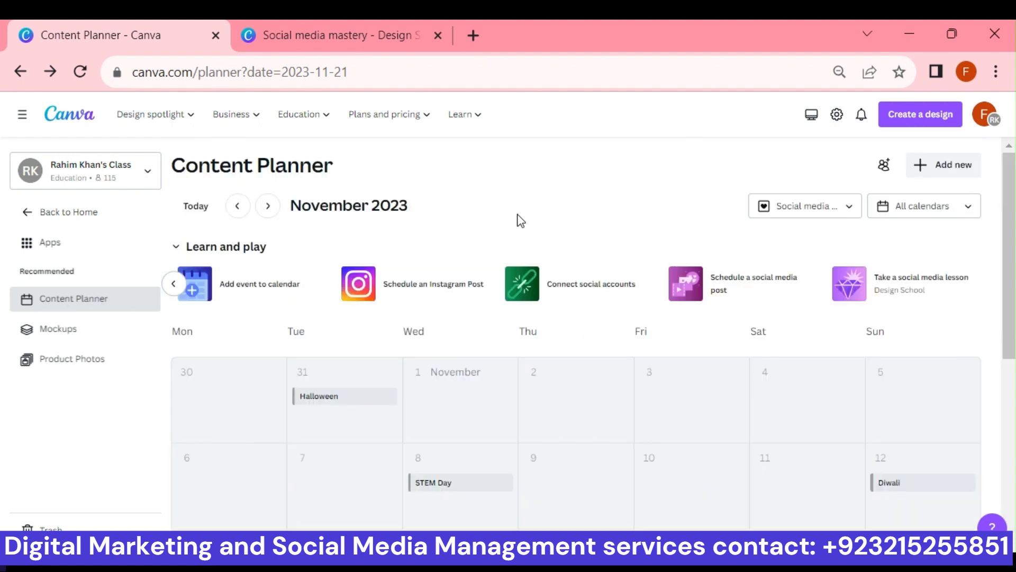